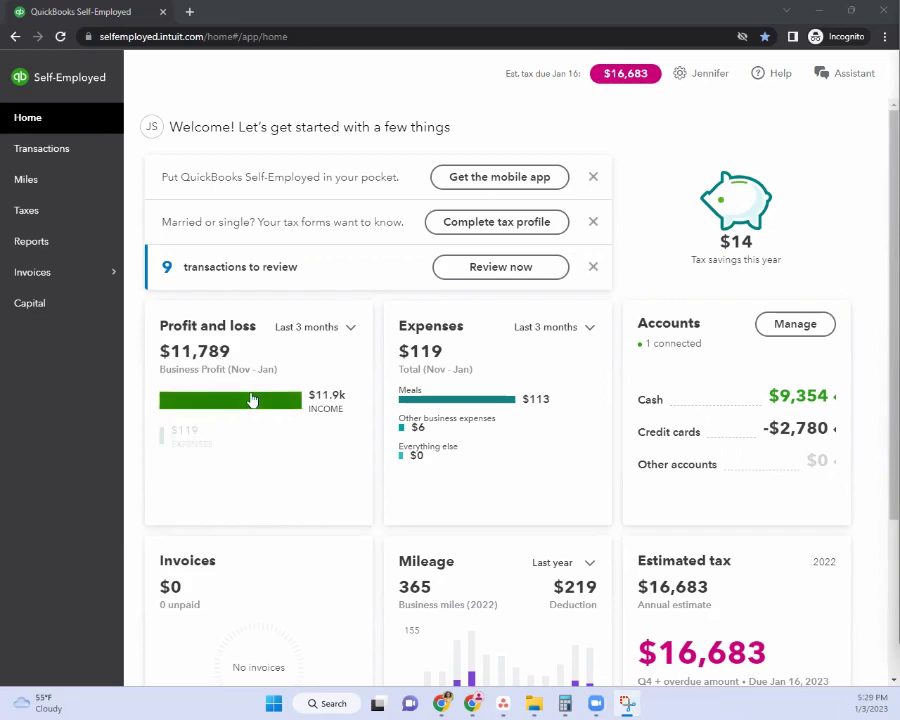
# Open Transactions showing $73,123 business income and $19,872 spending for the last 12 months
pyautogui.click(80, 148)
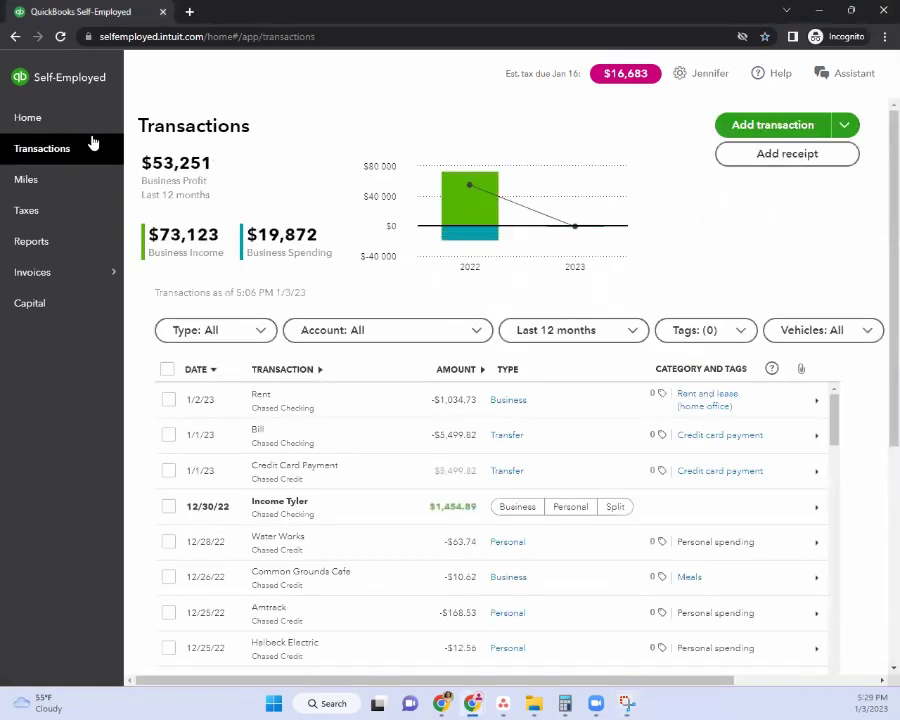
pyautogui.click(74, 128)
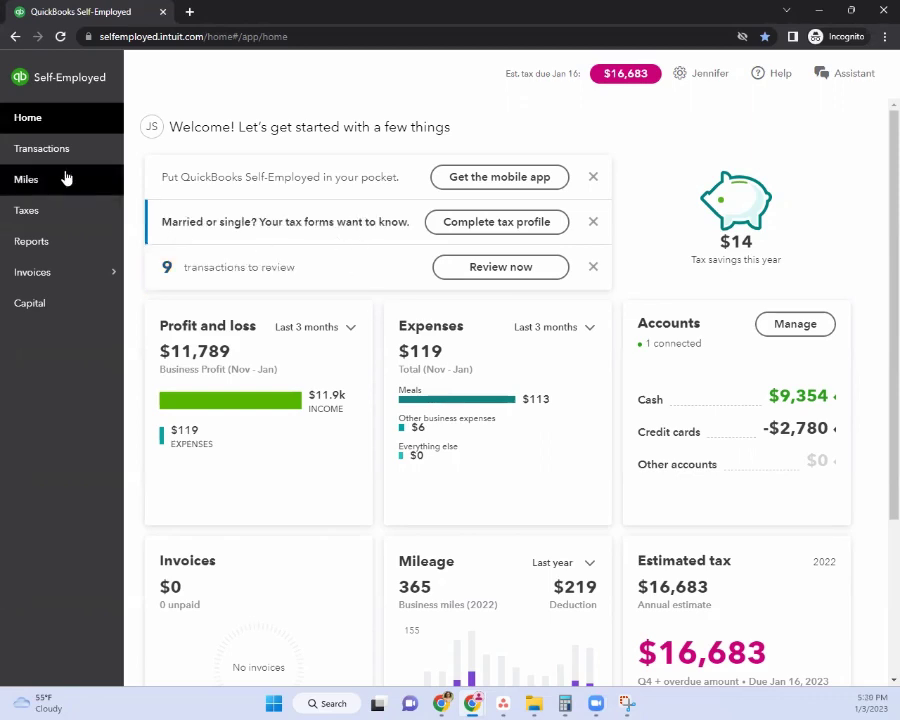
pyautogui.click(42, 149)
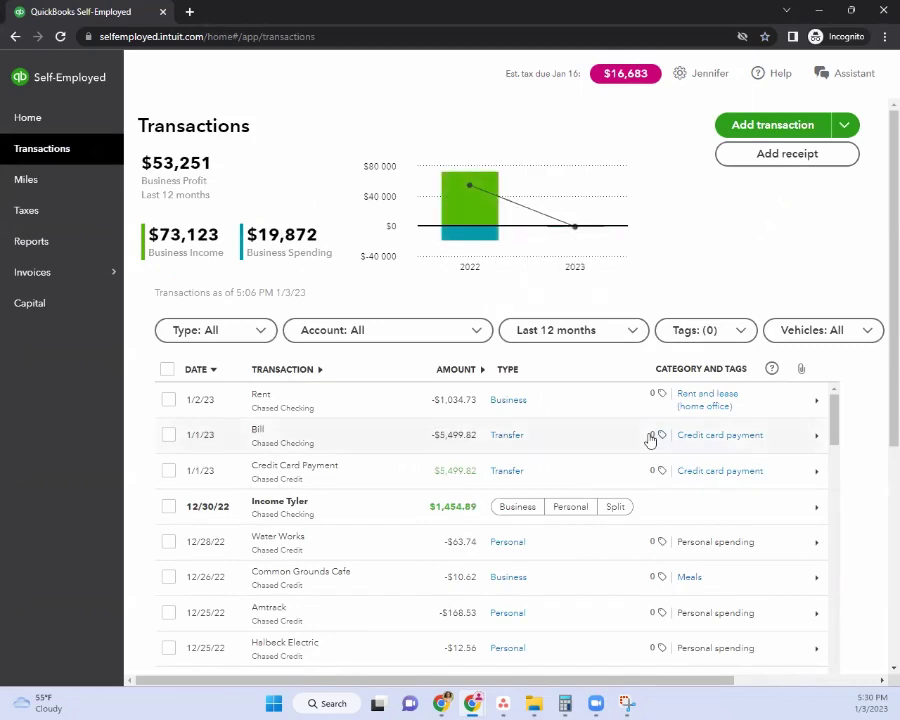
pyautogui.moveTo(650, 440)
pyautogui.scroll(-12, 800, 240)
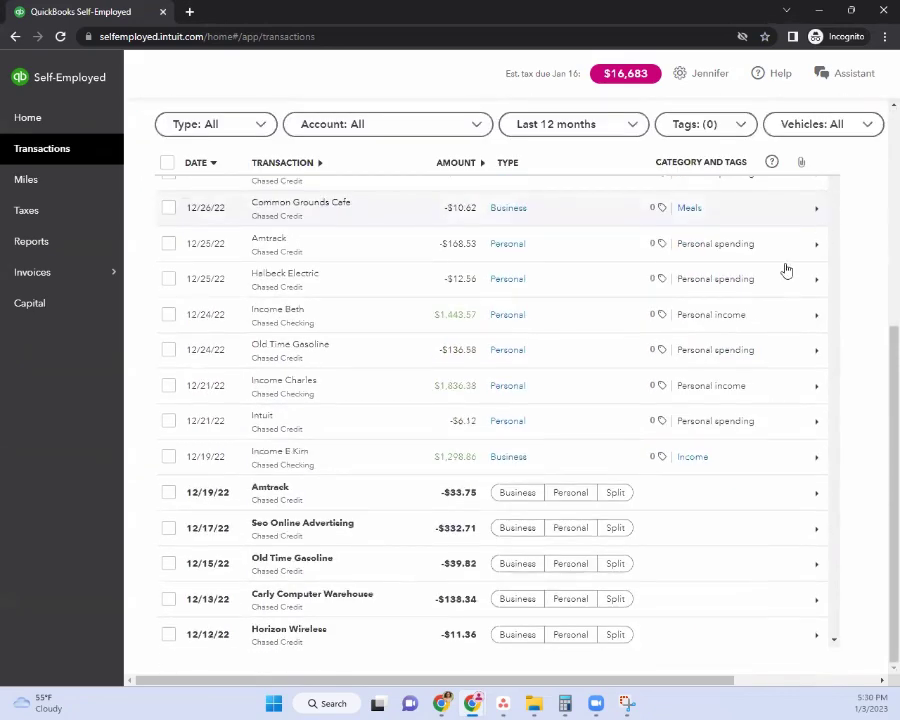
pyautogui.scroll(-18, 735, 326)
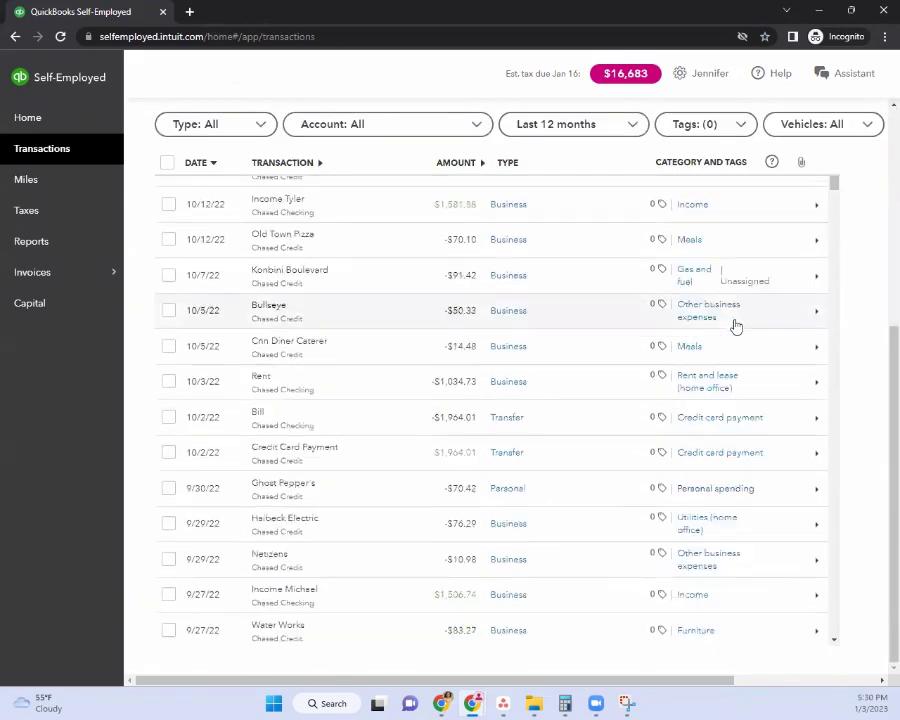
pyautogui.scroll(20, 735, 326)
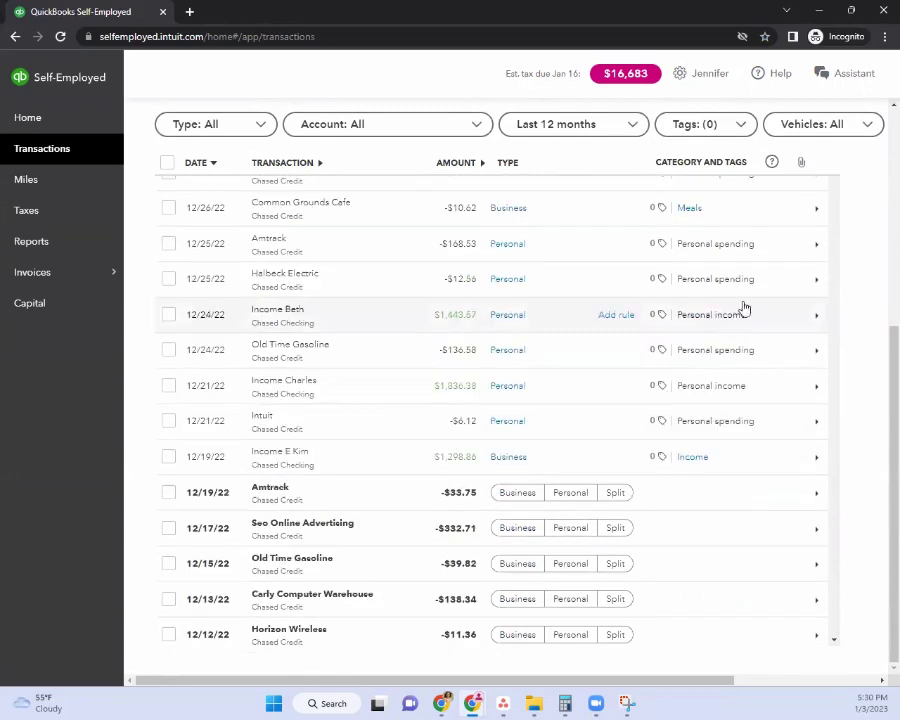
pyautogui.scroll(5, 743, 305)
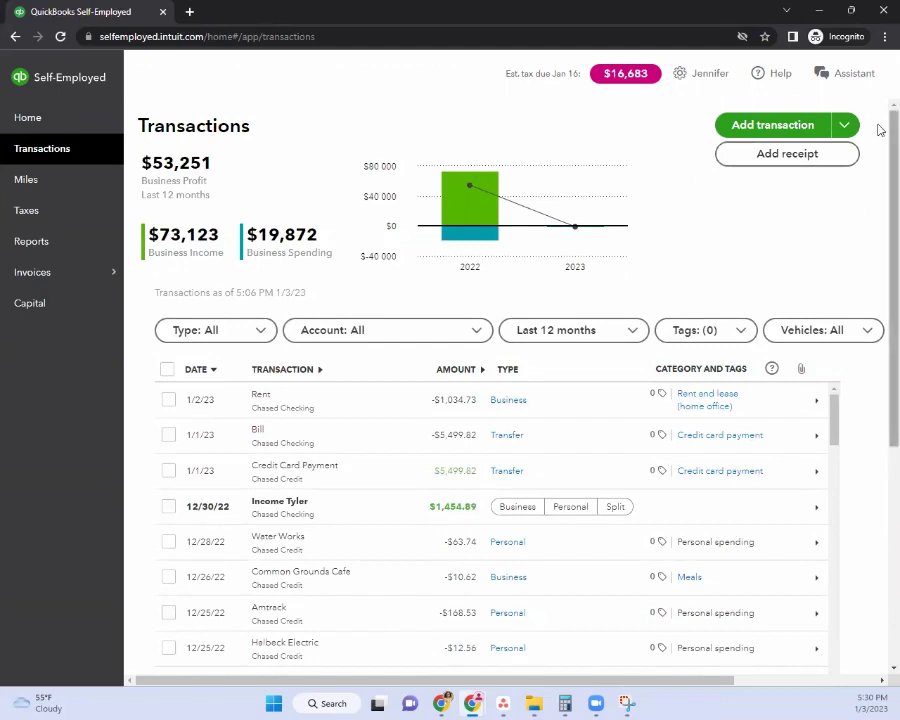
pyautogui.scroll(-3, 880, 130)
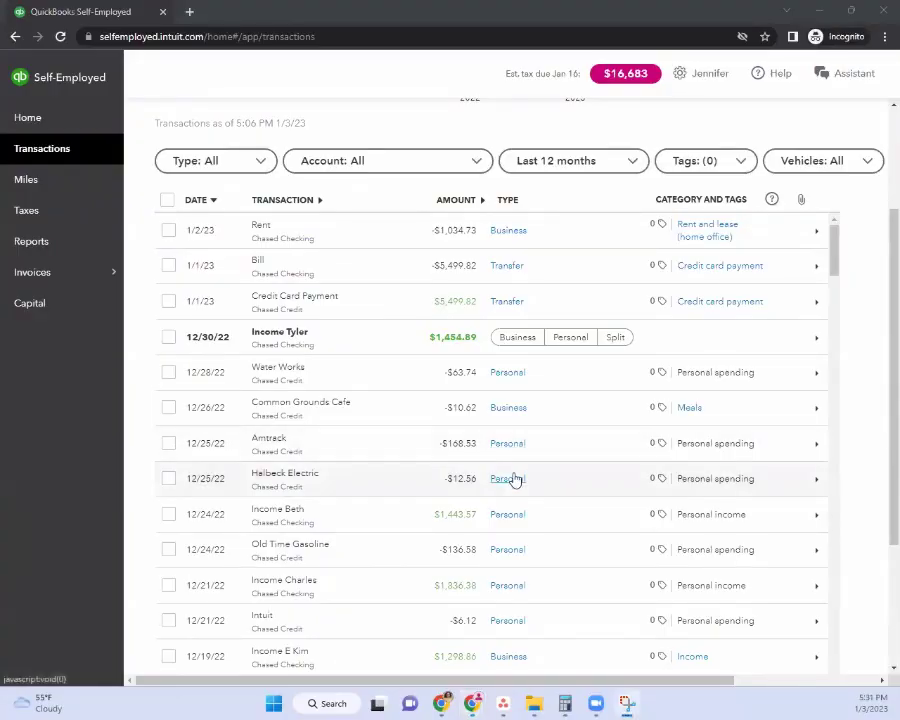
pyautogui.scroll(2, 513, 479)
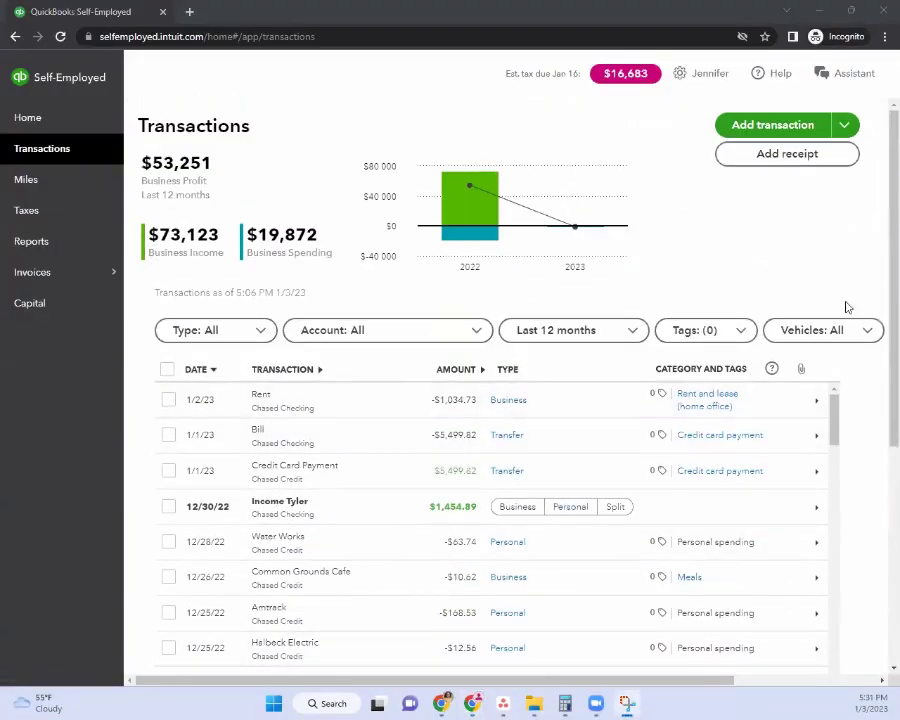
pyautogui.scroll(-2, 879, 204)
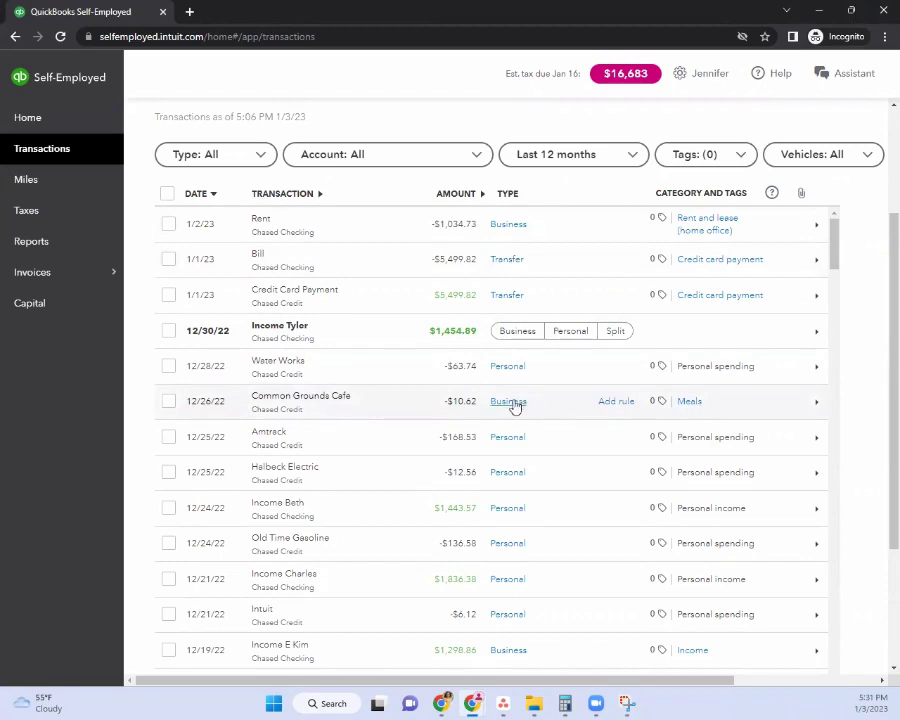
# Expand the Common Grounds Cafe transaction details and edit the end of its notes
pyautogui.click(690, 401)
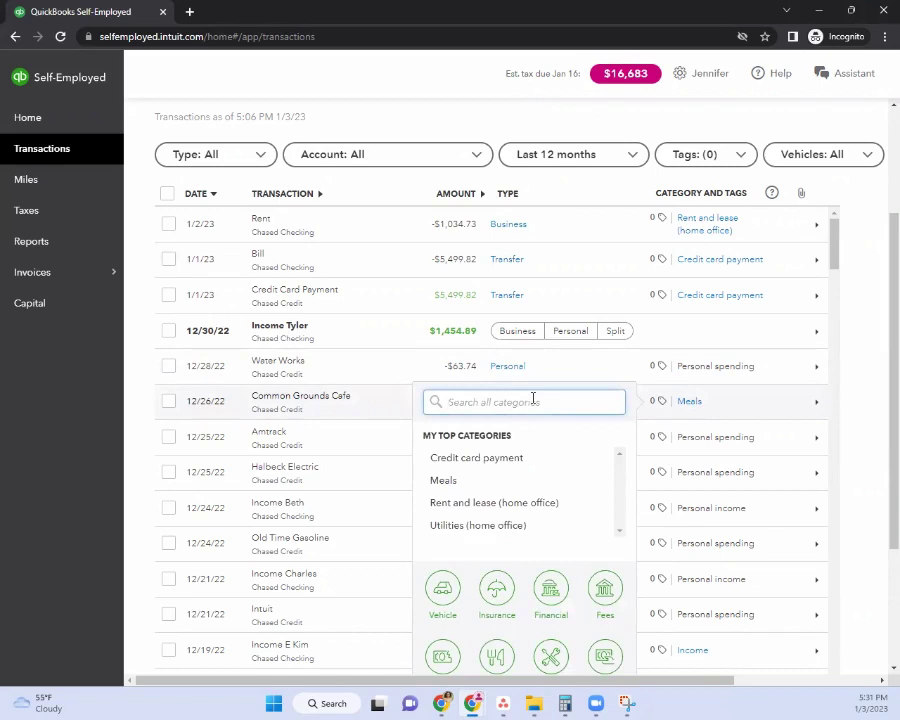
pyautogui.click(817, 403)
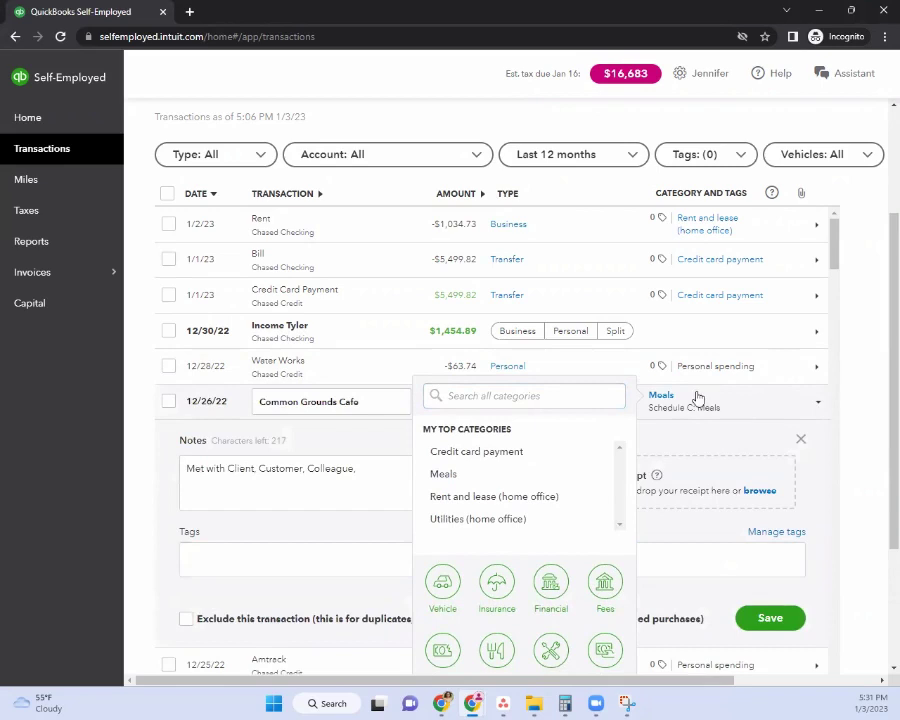
pyautogui.click(742, 415)
pyautogui.click(360, 562)
pyautogui.click(390, 478)
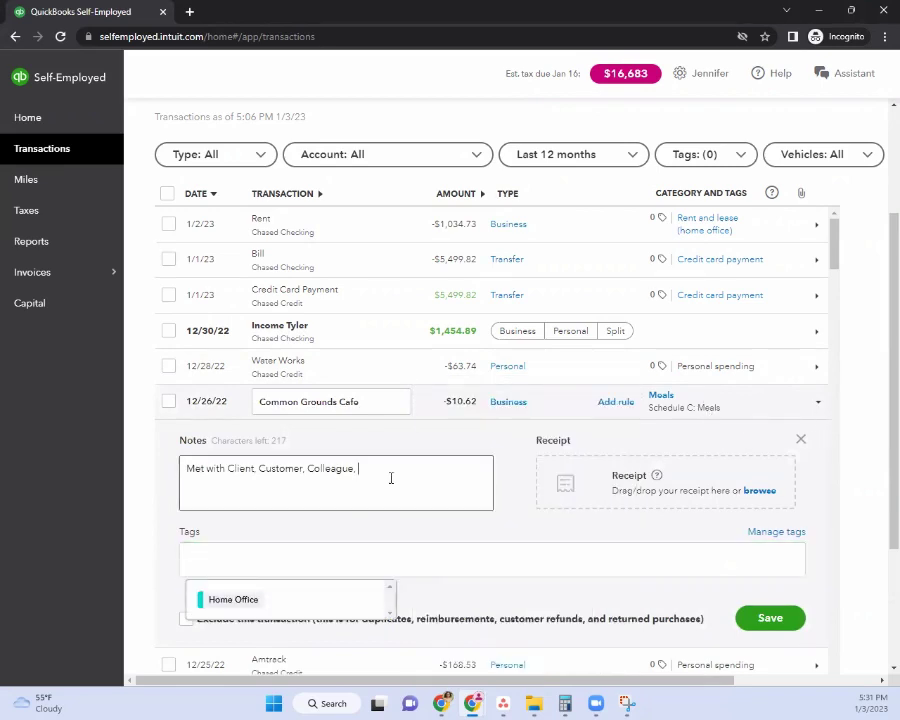
# Create a new 'Business Meetings' tag and pick a colour for it
pyautogui.click(426, 556)
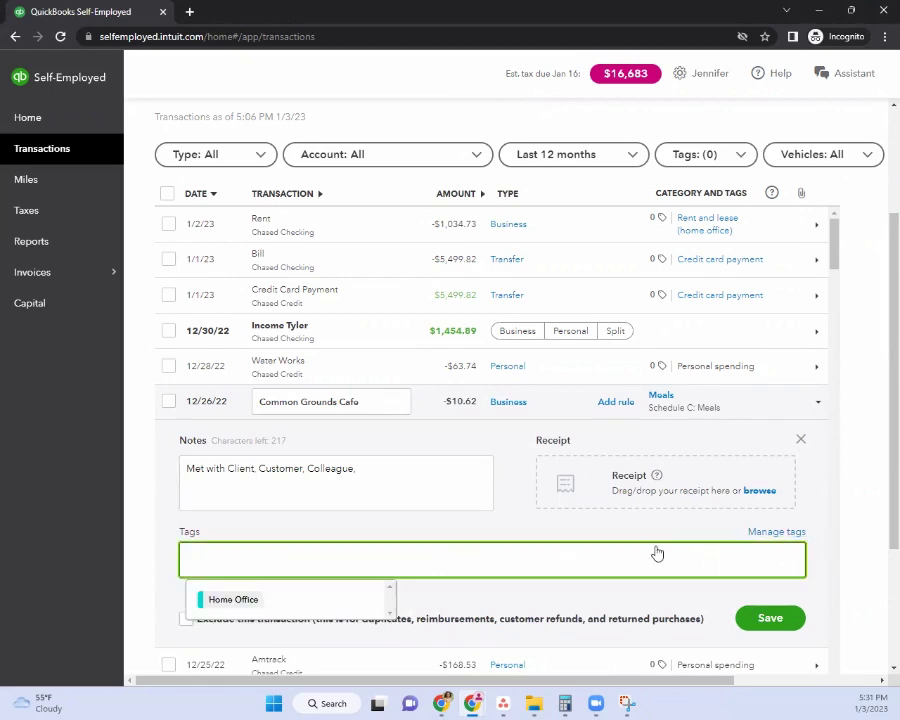
pyautogui.write('Business Meetings')
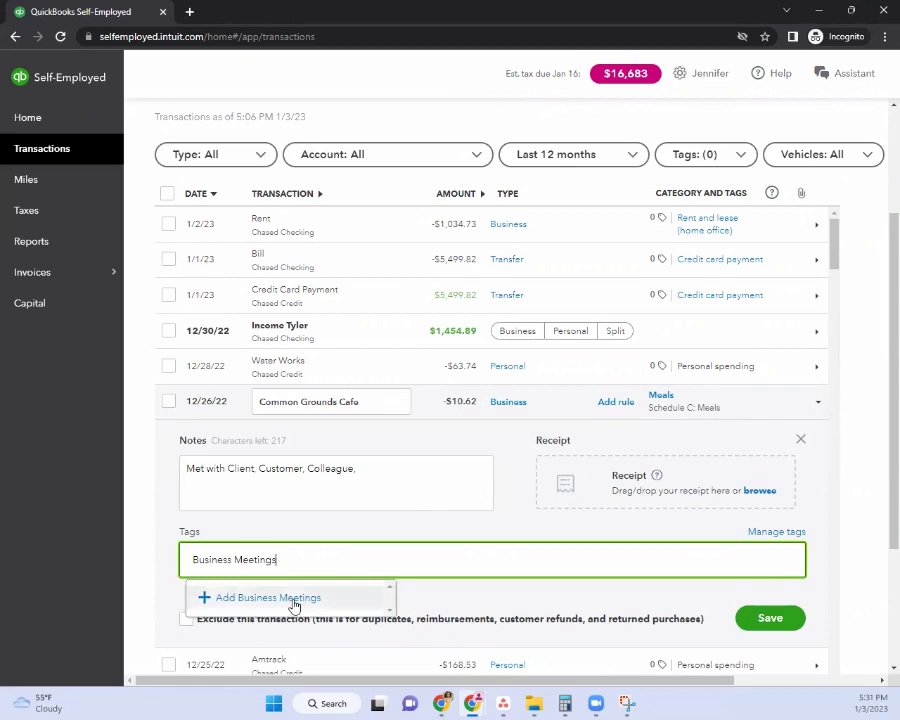
pyautogui.click(293, 600)
pyautogui.click(297, 607)
pyautogui.click(552, 594)
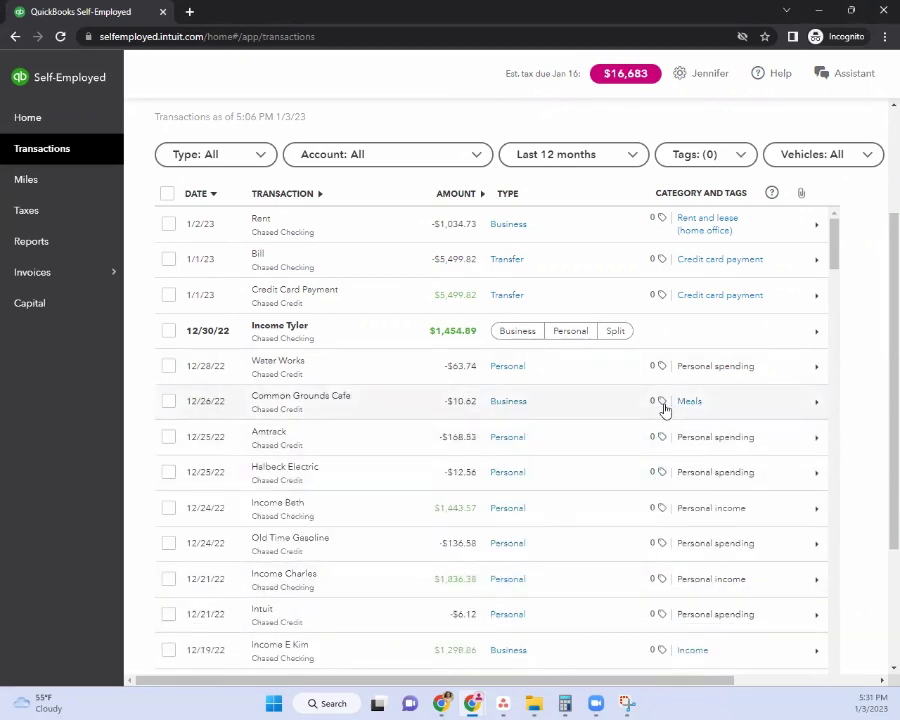
pyautogui.click(814, 403)
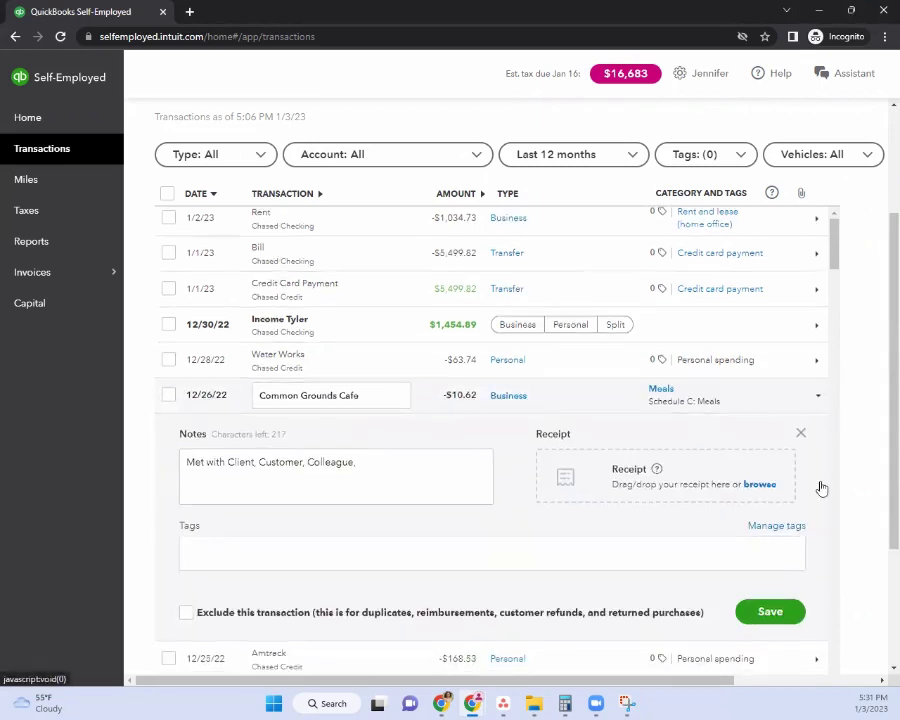
pyautogui.scroll(-2, 600, 440)
pyautogui.click(384, 332)
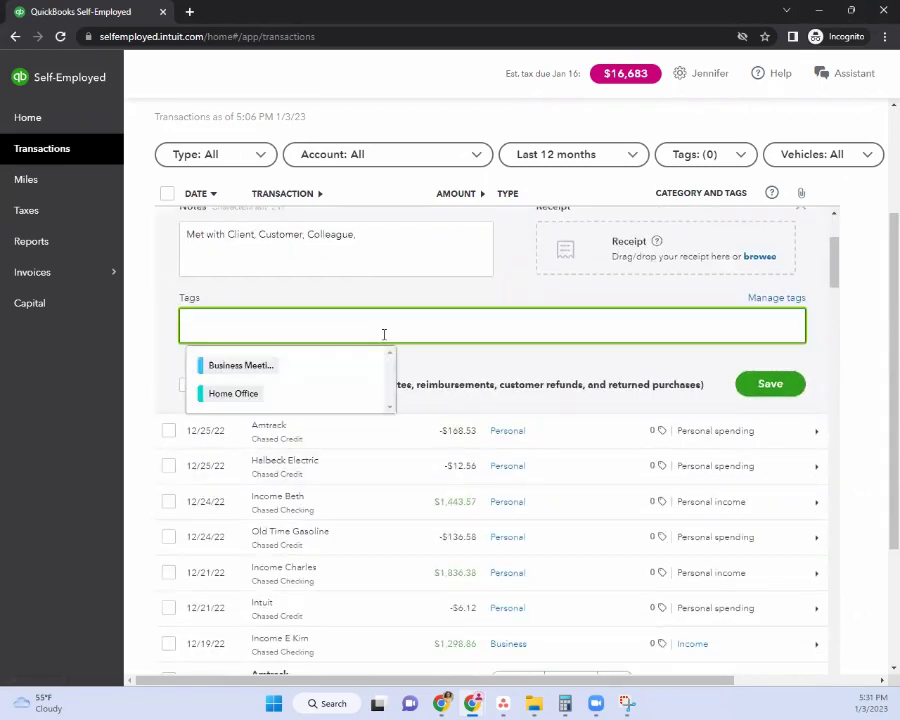
pyautogui.click(257, 366)
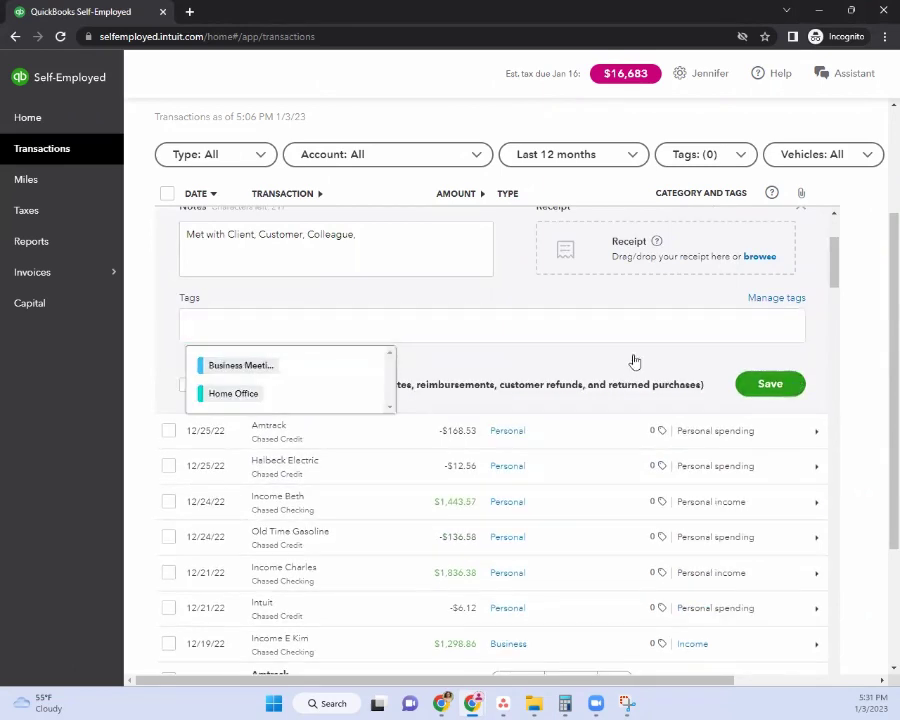
pyautogui.click(247, 365)
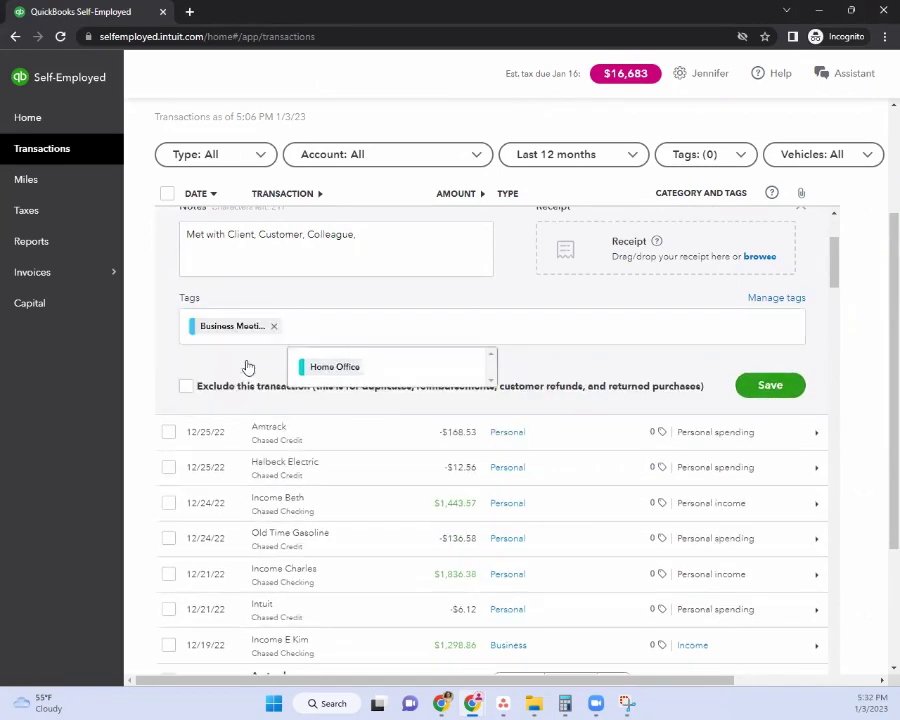
pyautogui.click(527, 368)
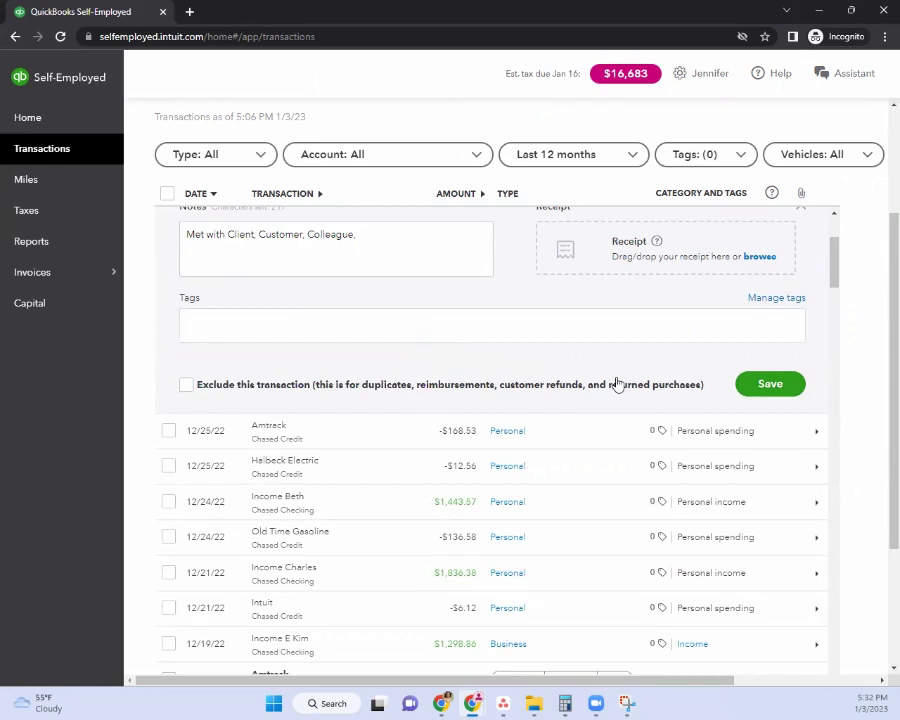
pyautogui.scroll(3, 803, 436)
pyautogui.click(803, 436)
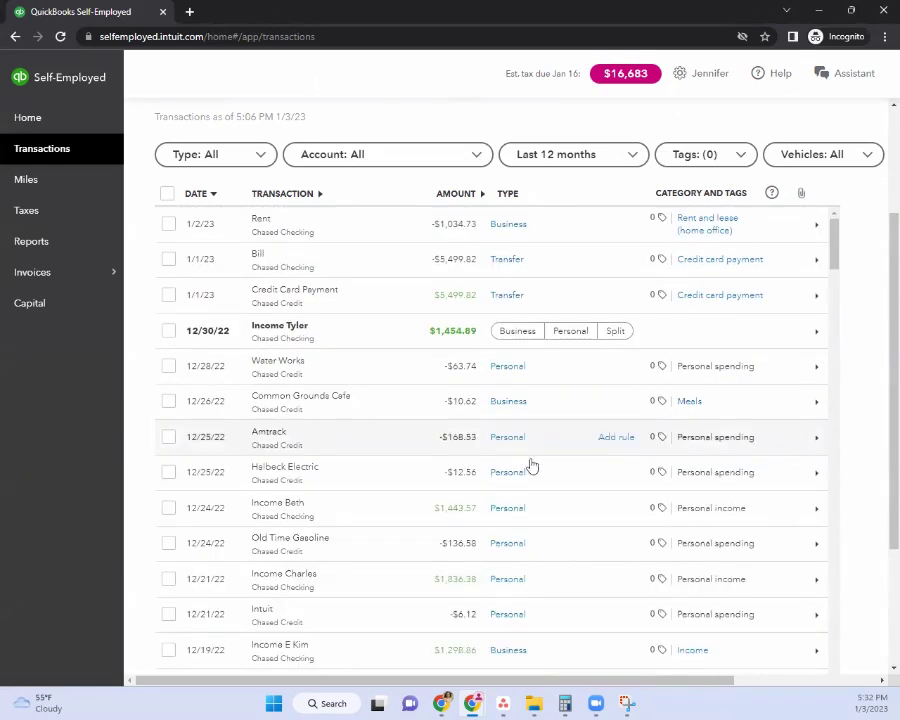
# Switch the Common Grounds Cafe transaction from Personal to Business
pyautogui.click(509, 406)
pyautogui.click(562, 410)
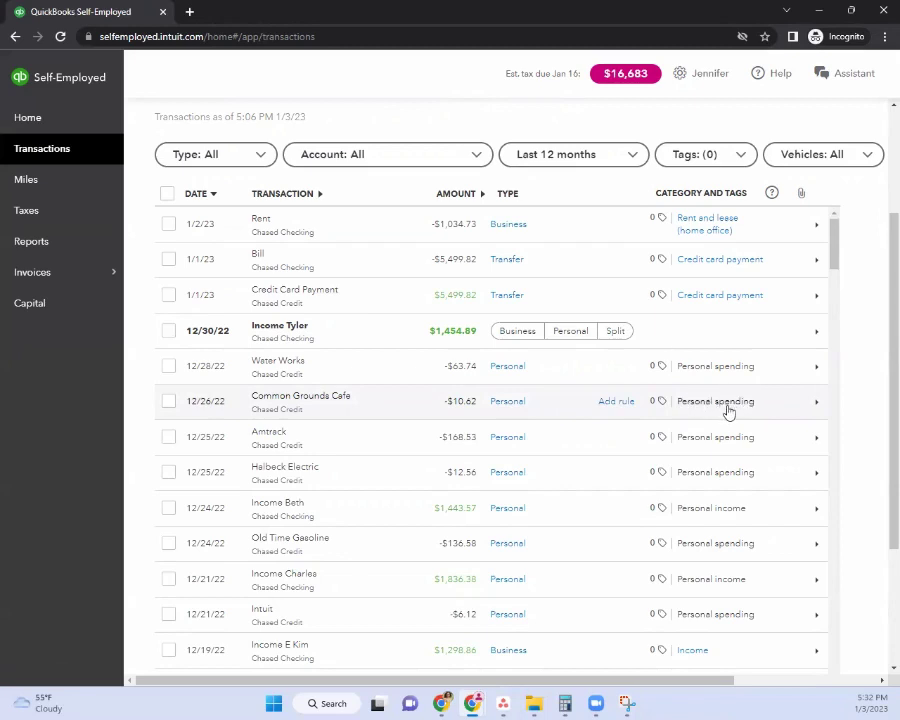
pyautogui.click(508, 403)
pyautogui.click(516, 408)
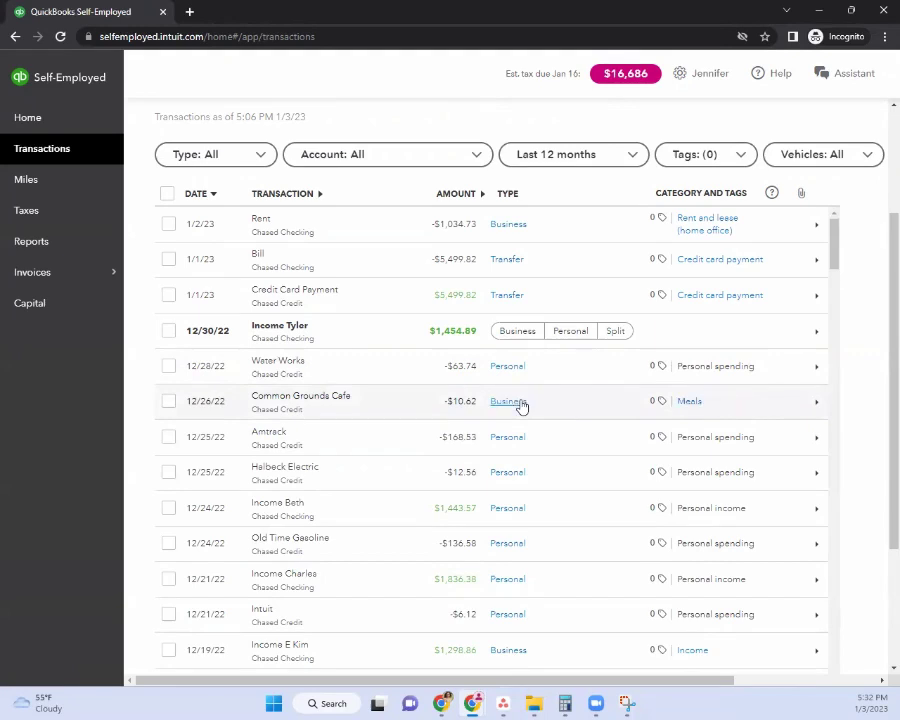
# Search the categories for 'dining', then keep Meals as the category
pyautogui.click(692, 403)
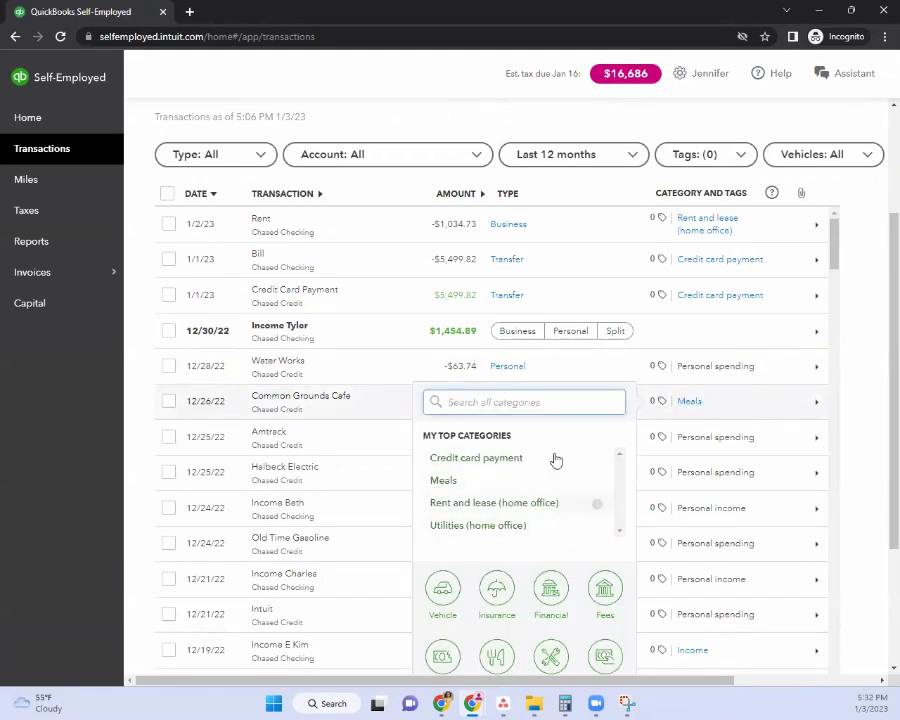
pyautogui.click(533, 404)
pyautogui.write('dining')
pyautogui.press('BackSpace')
pyautogui.press('BackSpace')
pyautogui.press('BackSpace')
pyautogui.press('BackSpace')
pyautogui.press('BackSpace')
pyautogui.press('BackSpace')
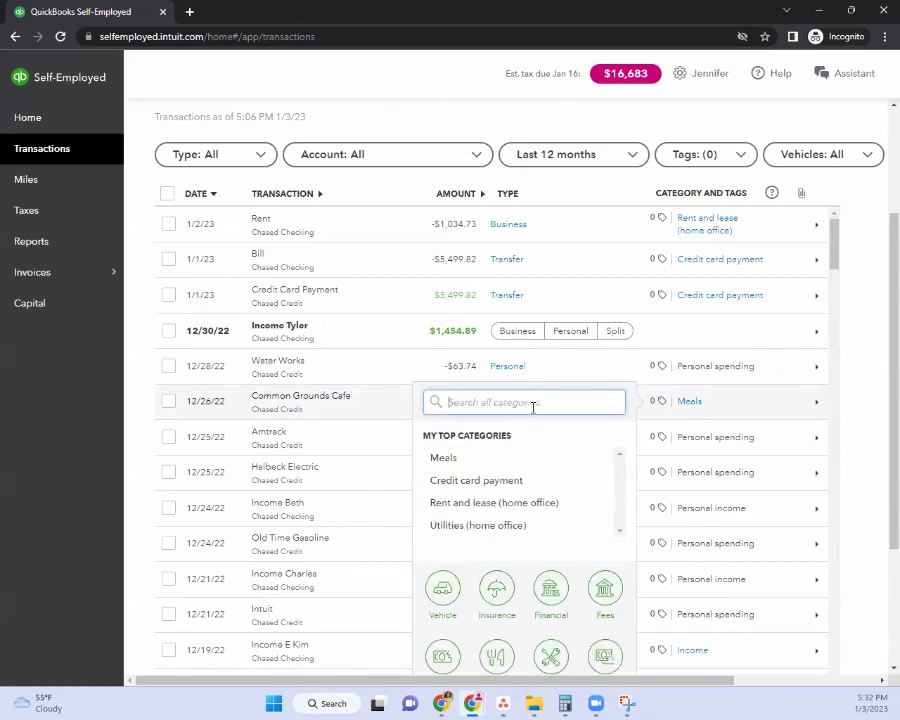
pyautogui.click(846, 404)
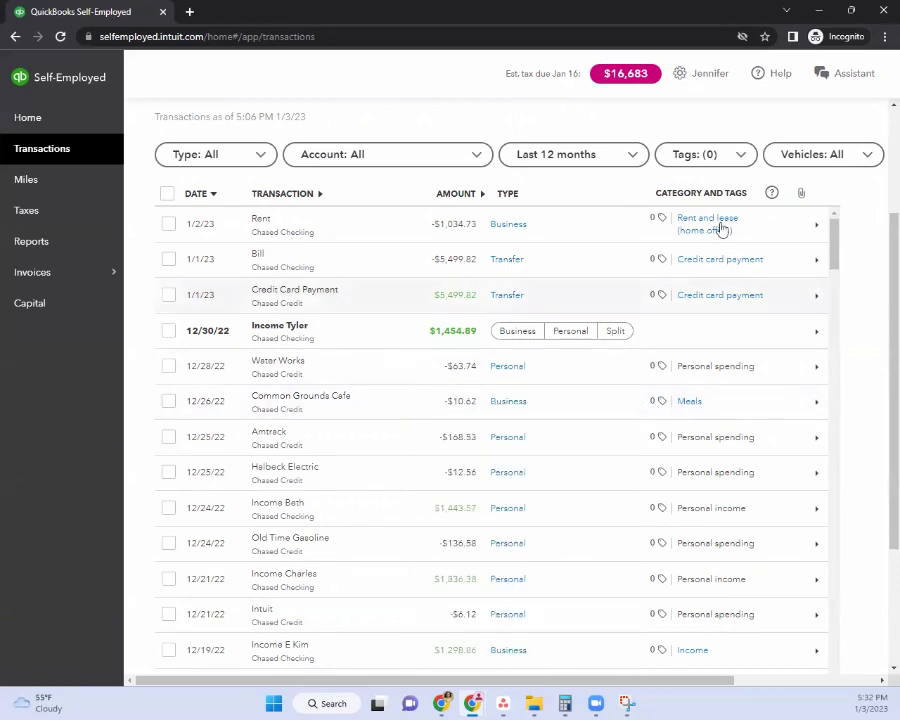
# Bring the earlier Snipping Tool capture of personal categories to the front with Alt+Tab
pyautogui.moveTo(707, 444)
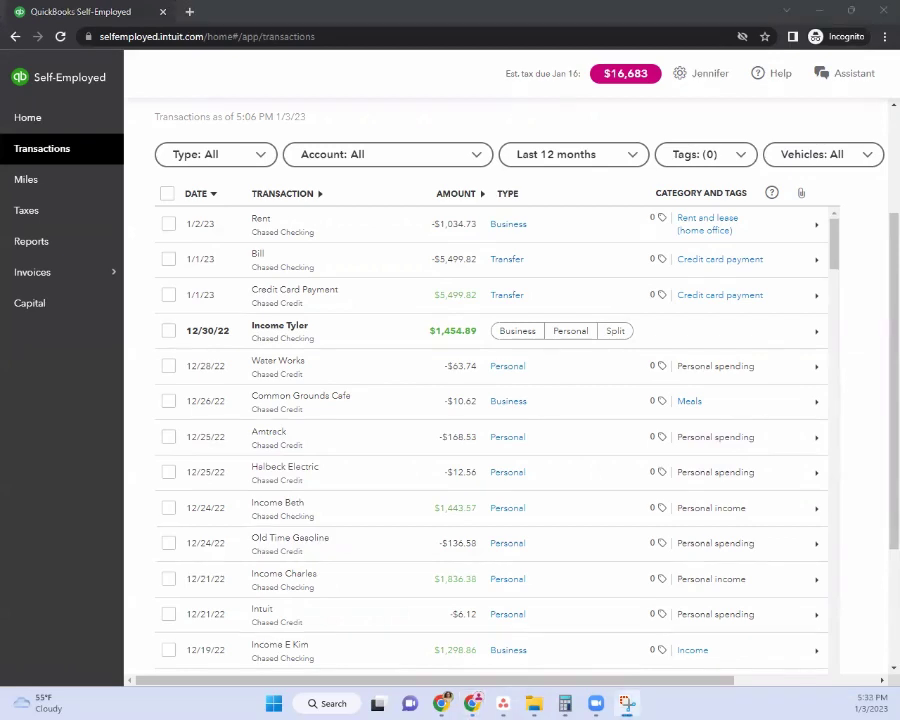
pyautogui.hotkey('alt', 'Tab')
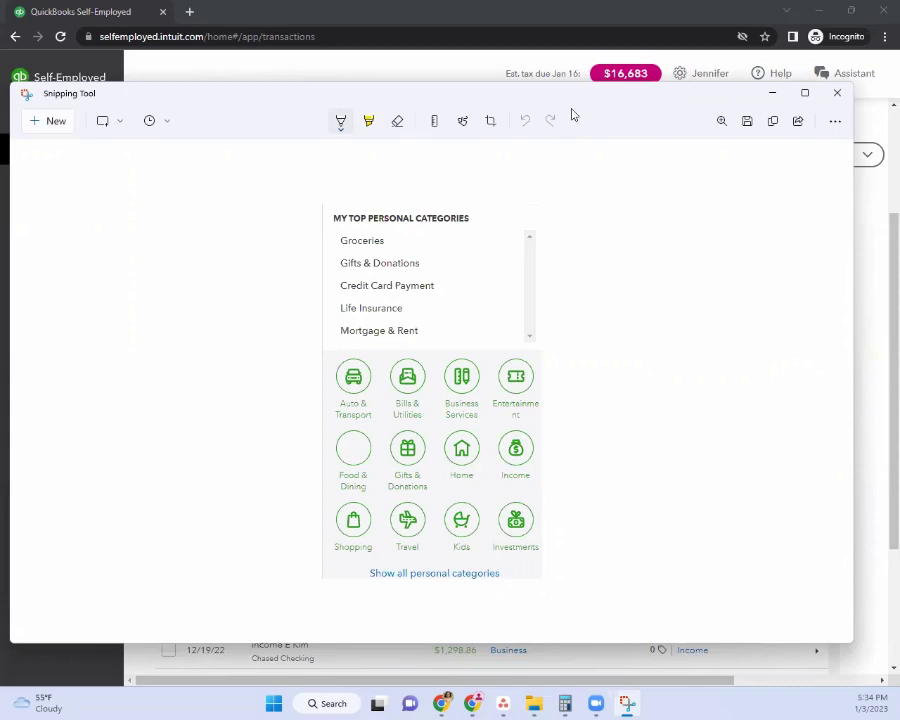
# Dismiss the snip and go to the Reports page
pyautogui.hotkey('alt', 'Tab')
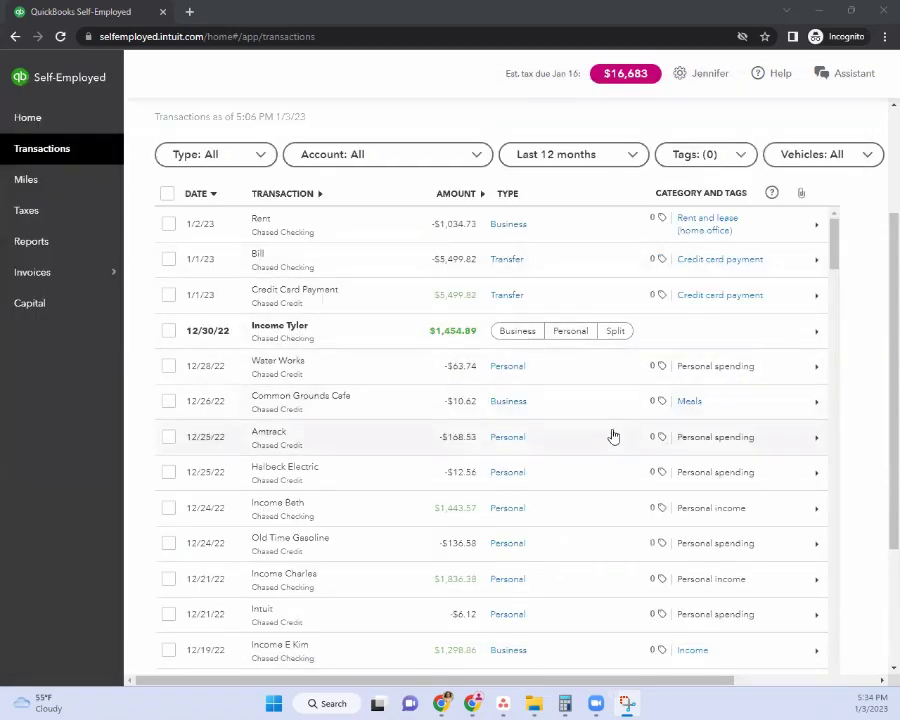
pyautogui.scroll(-3, 631, 436)
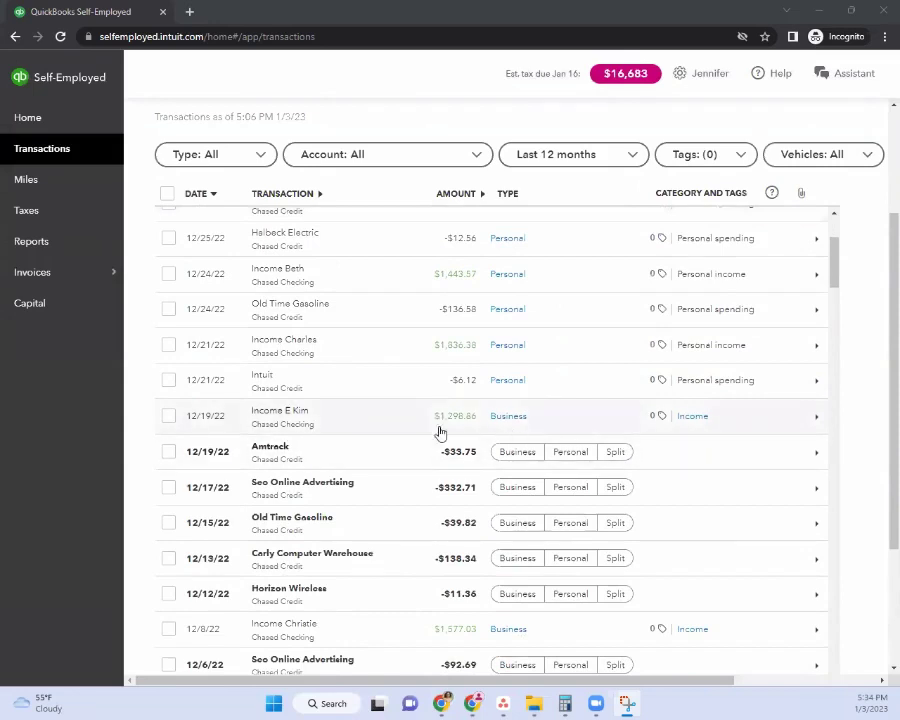
pyautogui.click(27, 242)
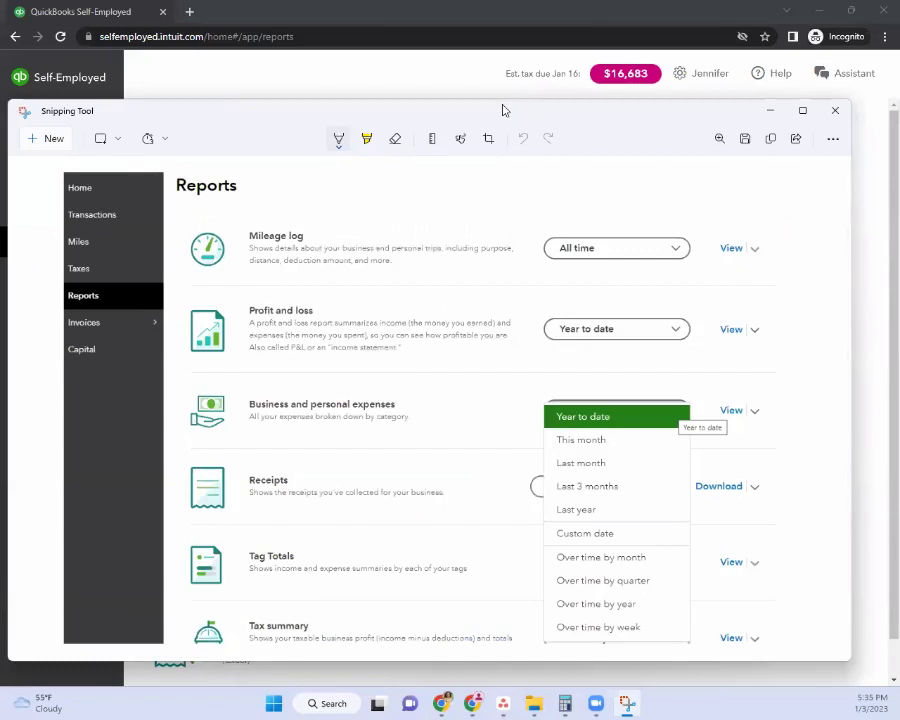
pyautogui.moveTo(502, 106); pyautogui.dragTo(491, 7)
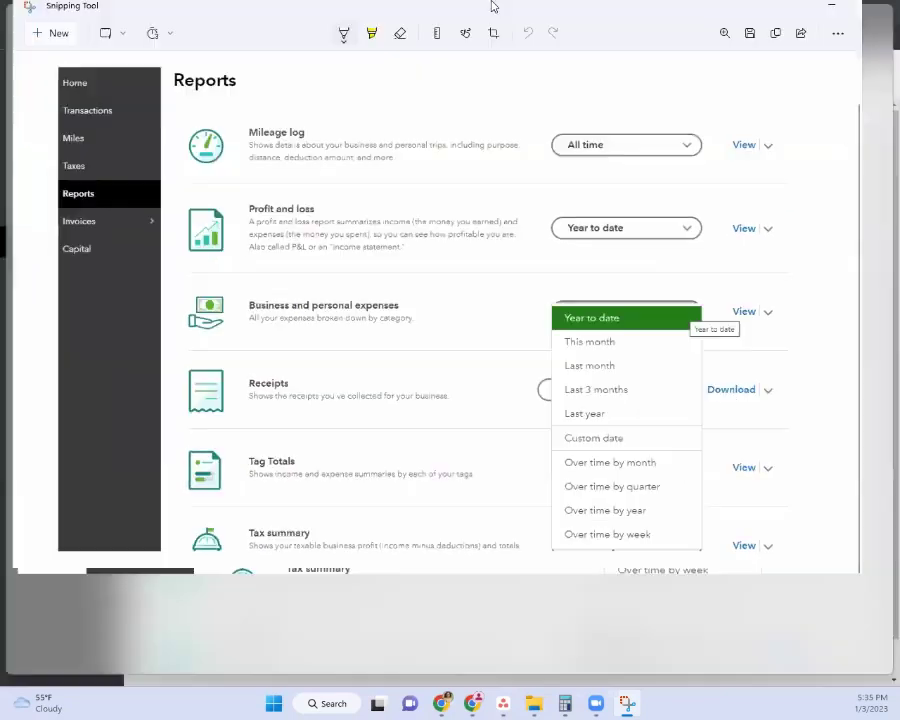
pyautogui.doubleClick(491, 7)
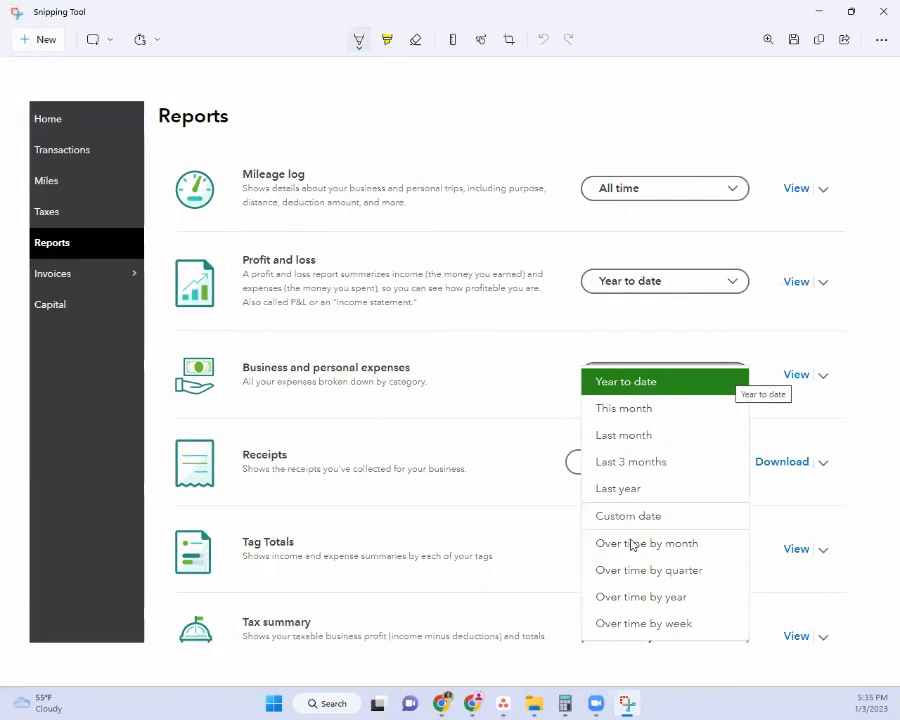
pyautogui.doubleClick(698, 8)
pyautogui.click(818, 11)
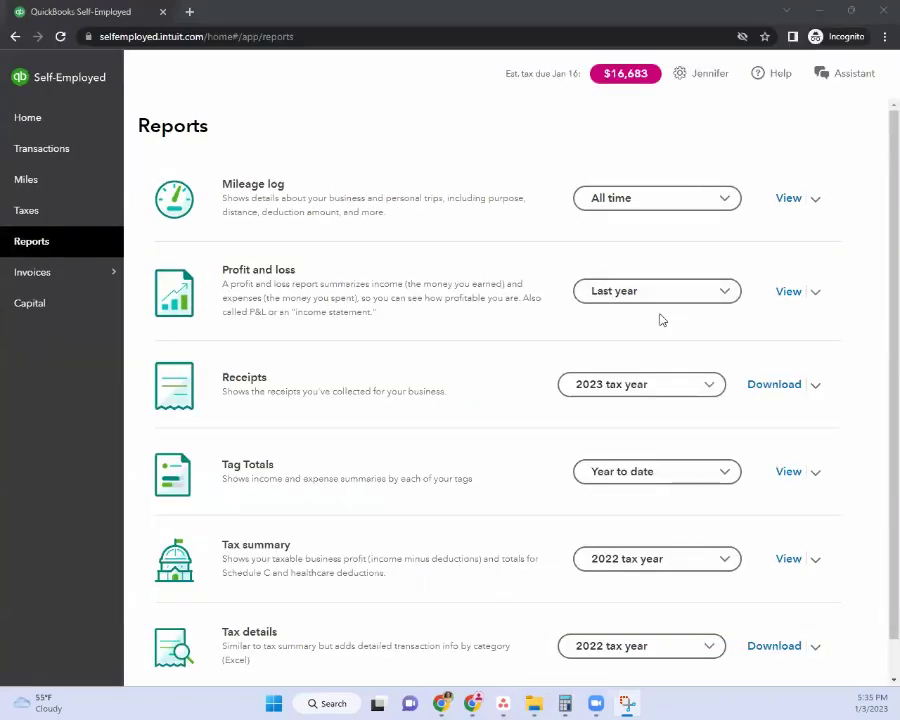
pyautogui.click(788, 292)
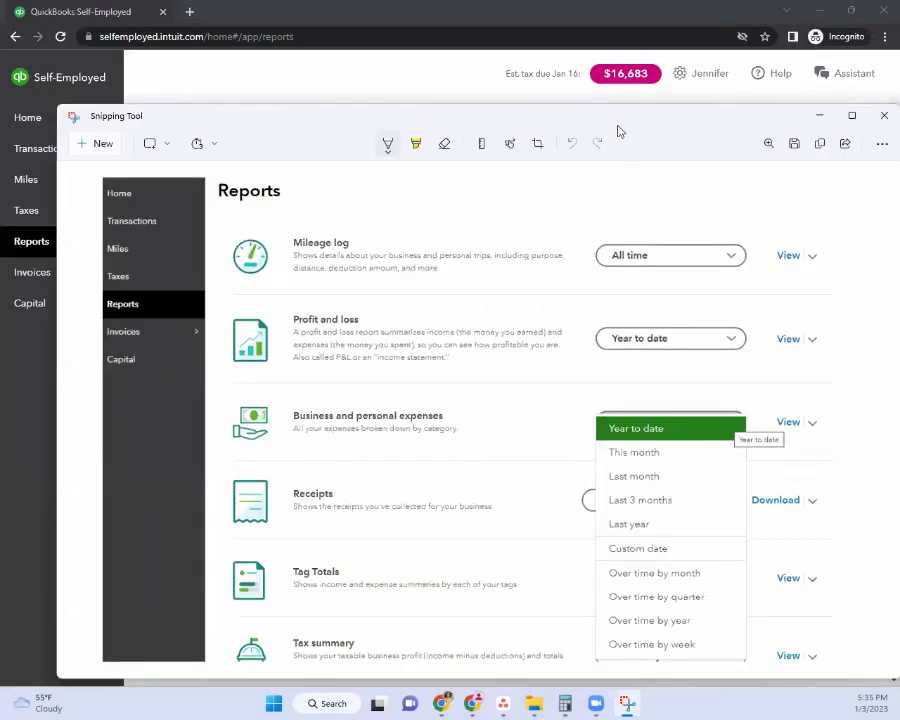
pyautogui.click(819, 115)
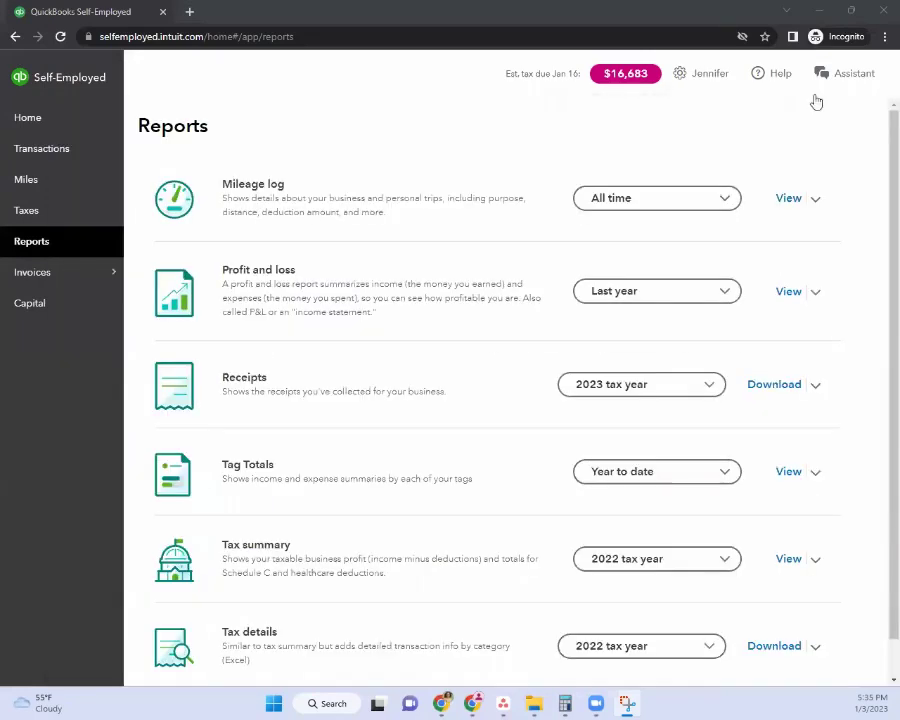
# View the 2022 Profit and Loss report: $73,123 income, $6,980 expenses, $66,143 net income
pyautogui.click(787, 291)
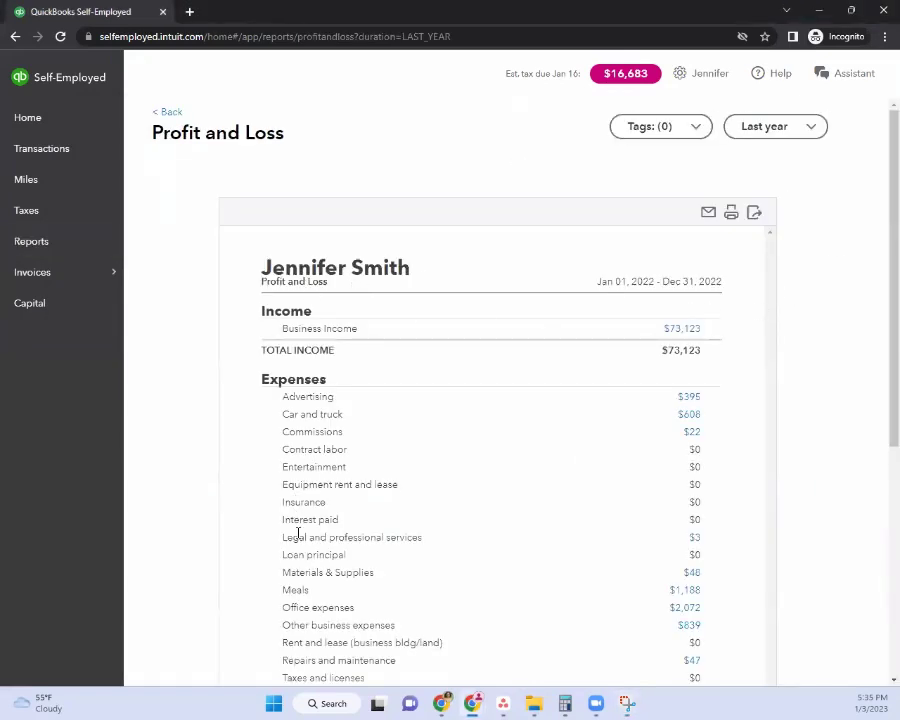
pyautogui.scroll(-4, 324, 548)
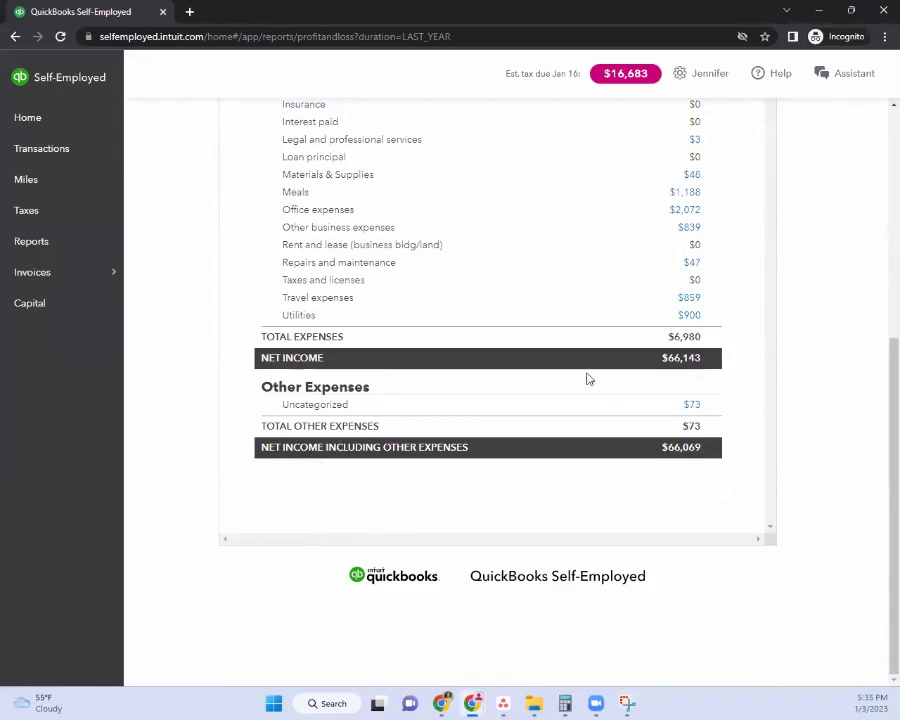
pyautogui.scroll(5, 620, 314)
pyautogui.scroll(2, 623, 316)
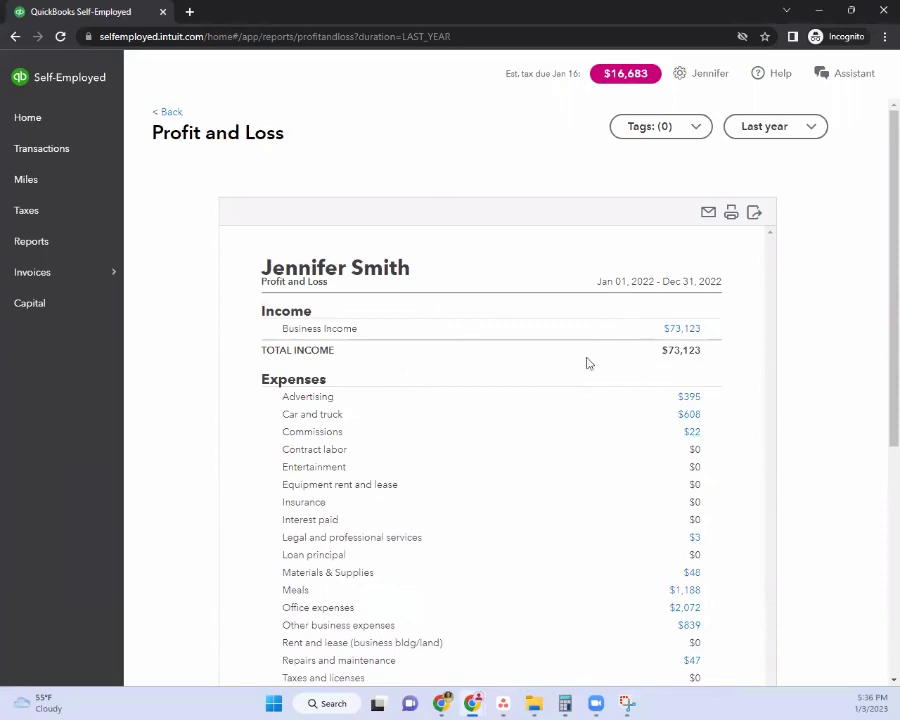
# Go back to the Reports list and check the Tax details year options, leaving 2022
pyautogui.click(168, 113)
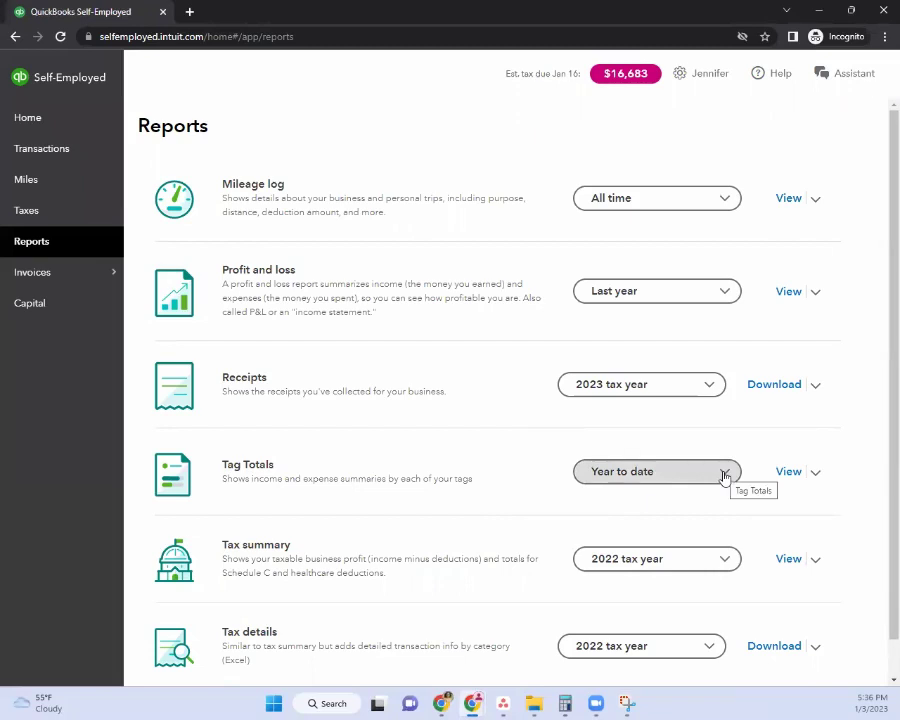
pyautogui.scroll(-1, 420, 517)
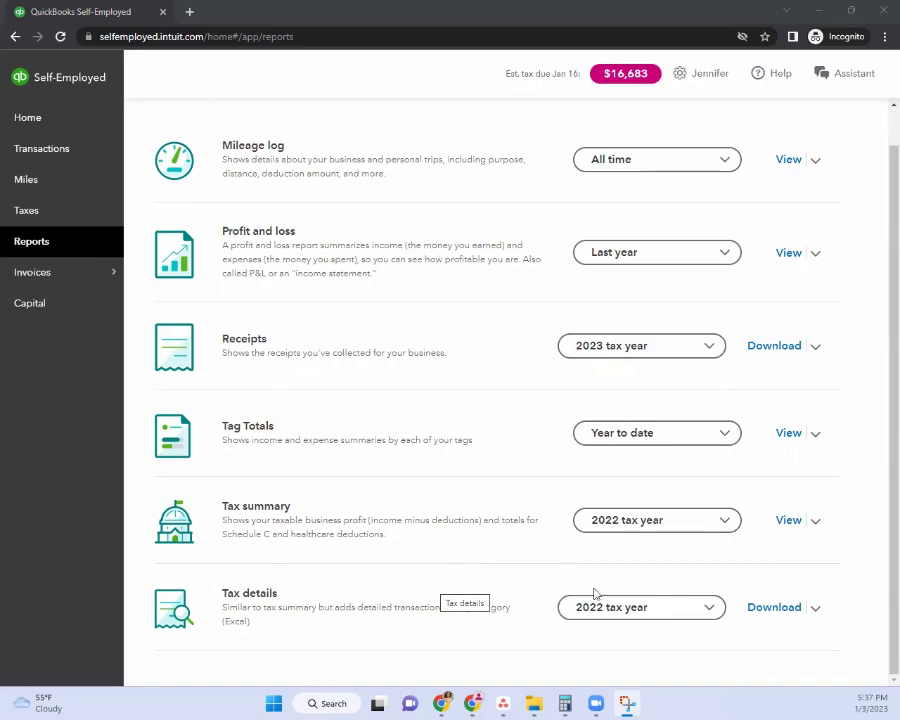
pyautogui.click(668, 607)
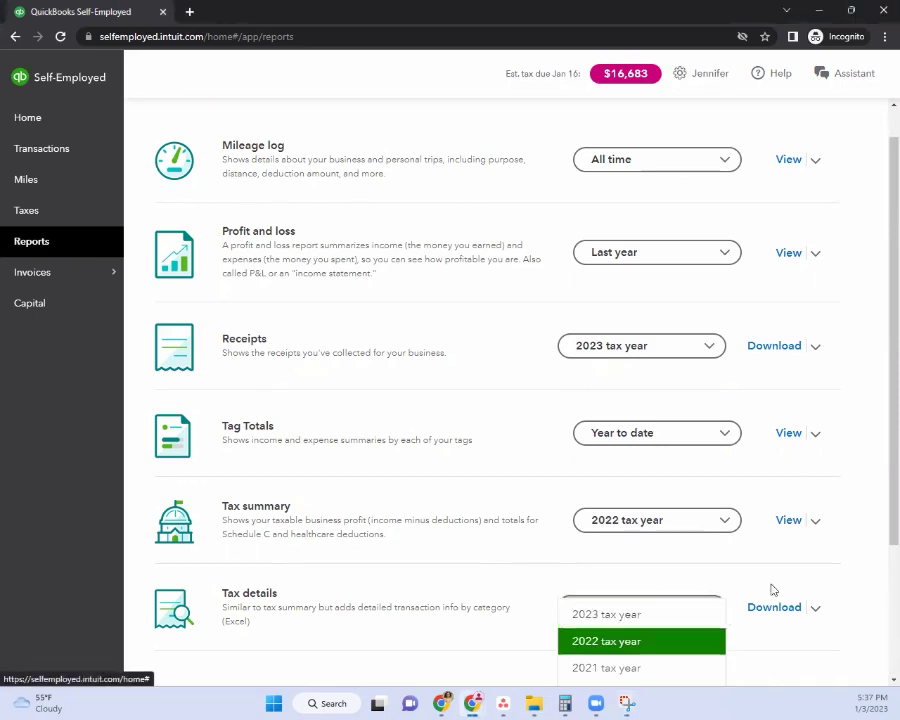
pyautogui.click(800, 550)
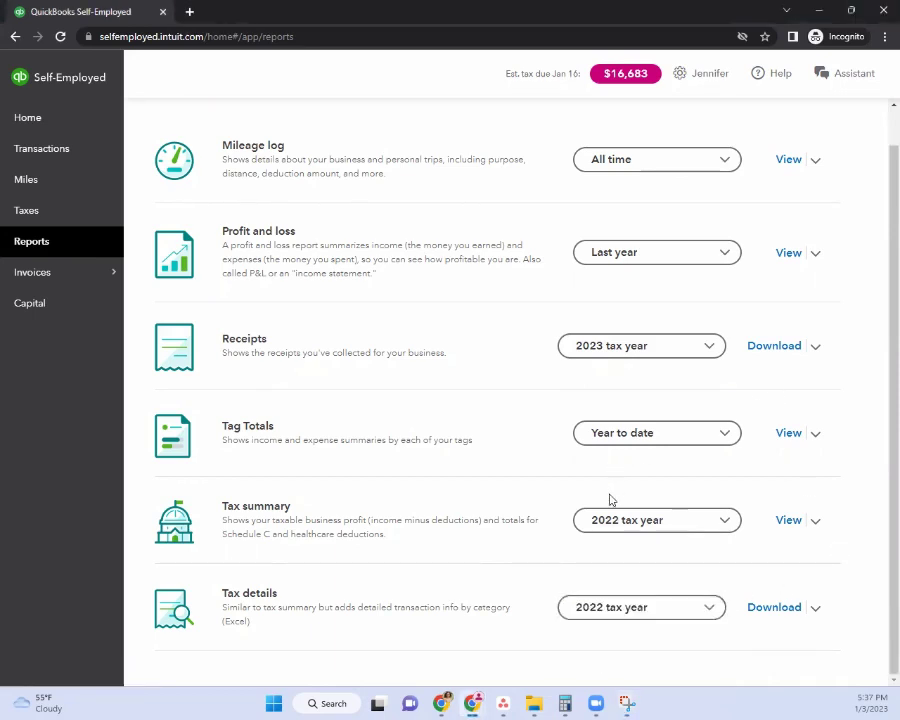